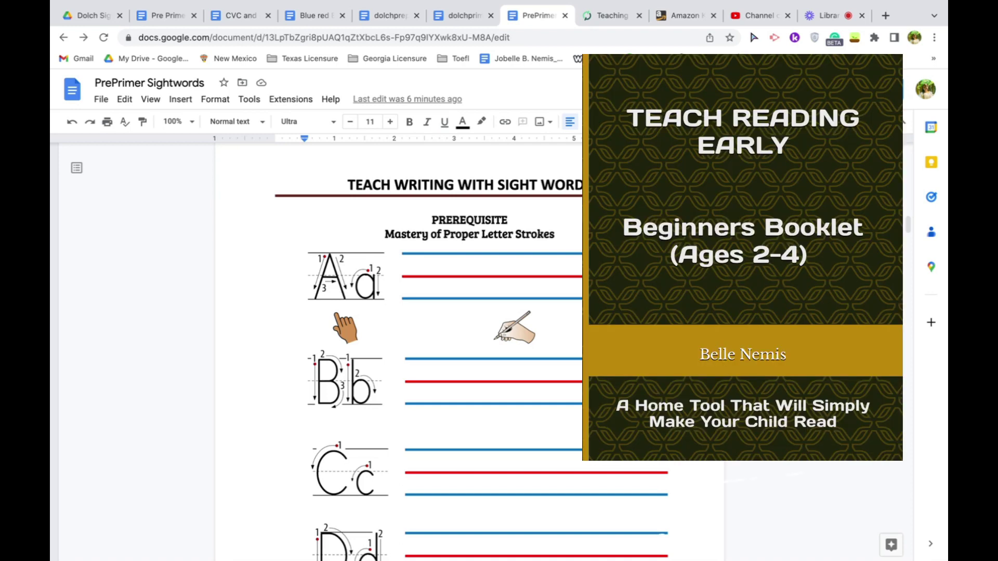
Look through the font dropdown and close it without changing the font
scroll(565, 351, up, 7)
scroll(566, 351, down, 7)
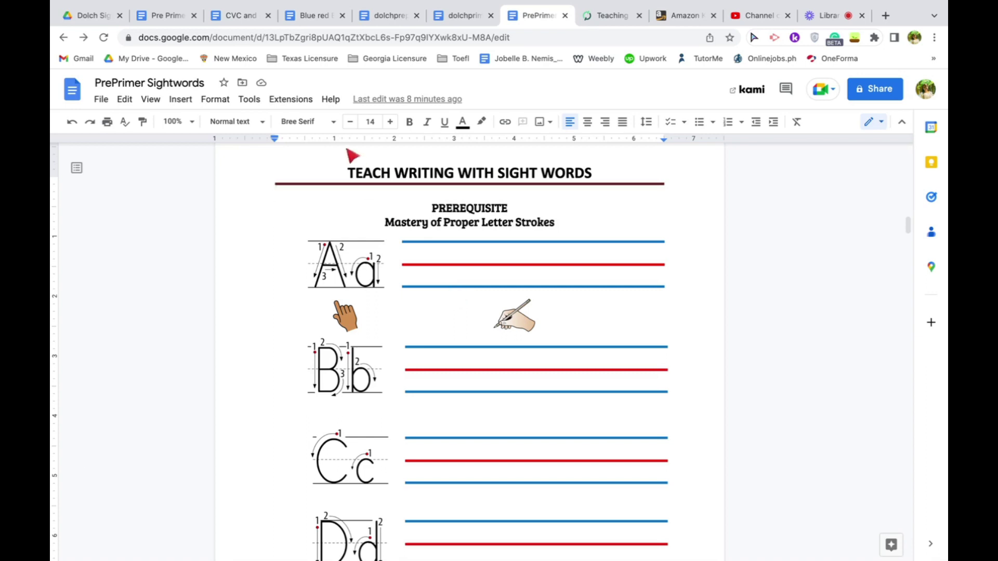
click(333, 125)
mouse_move(351, 280)
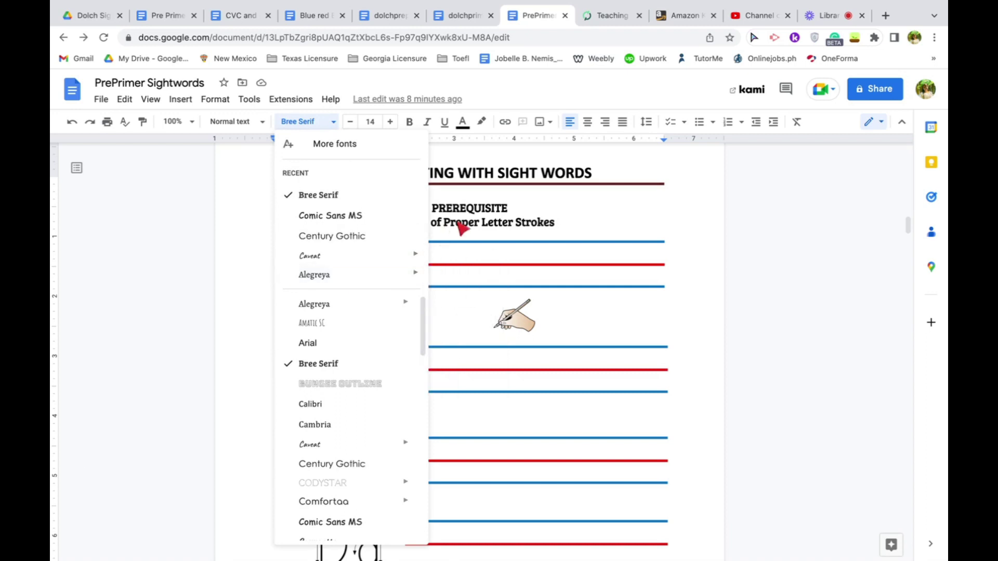
click(599, 224)
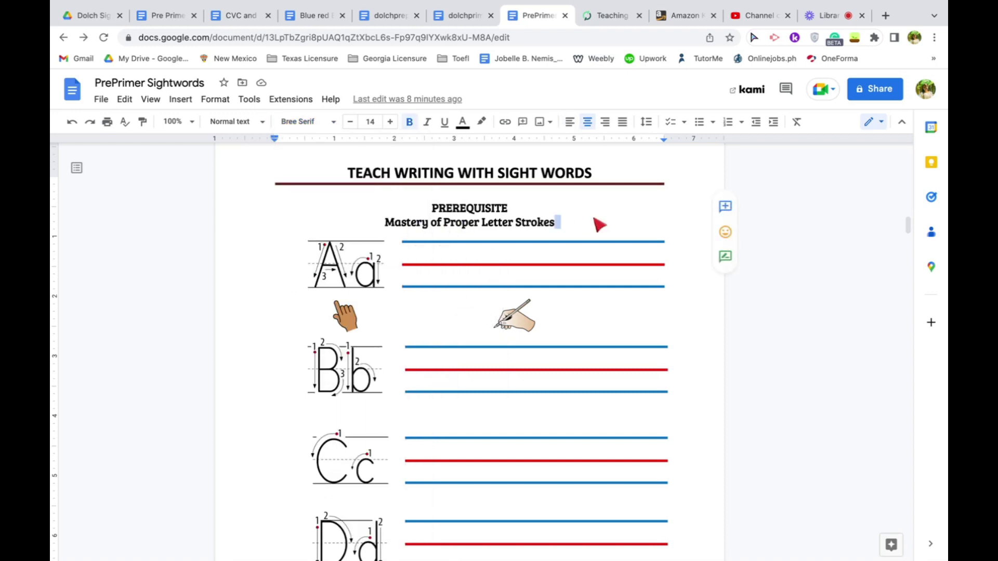
Show the Add-ons submenu under the Extensions menu
click(295, 102)
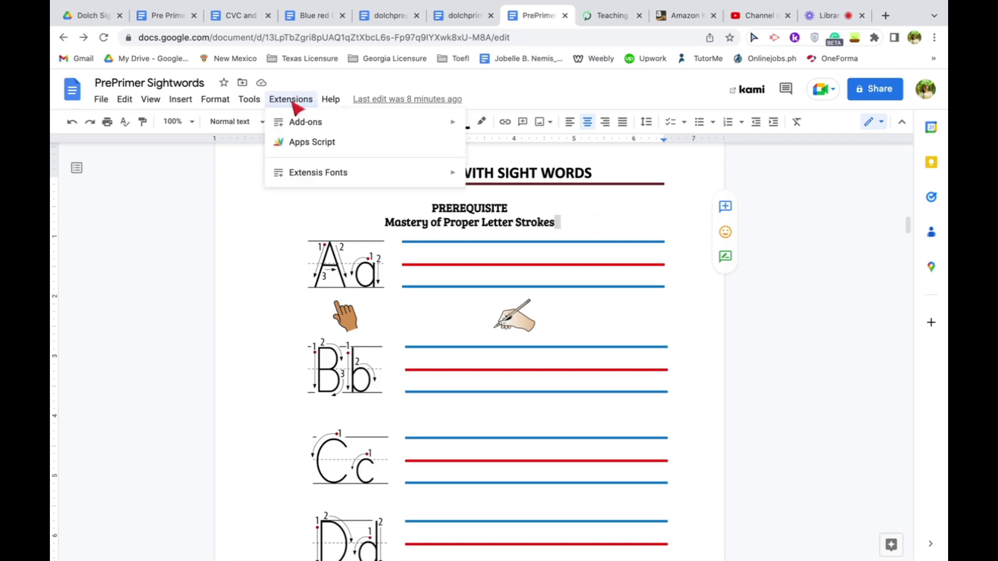
mouse_move(330, 180)
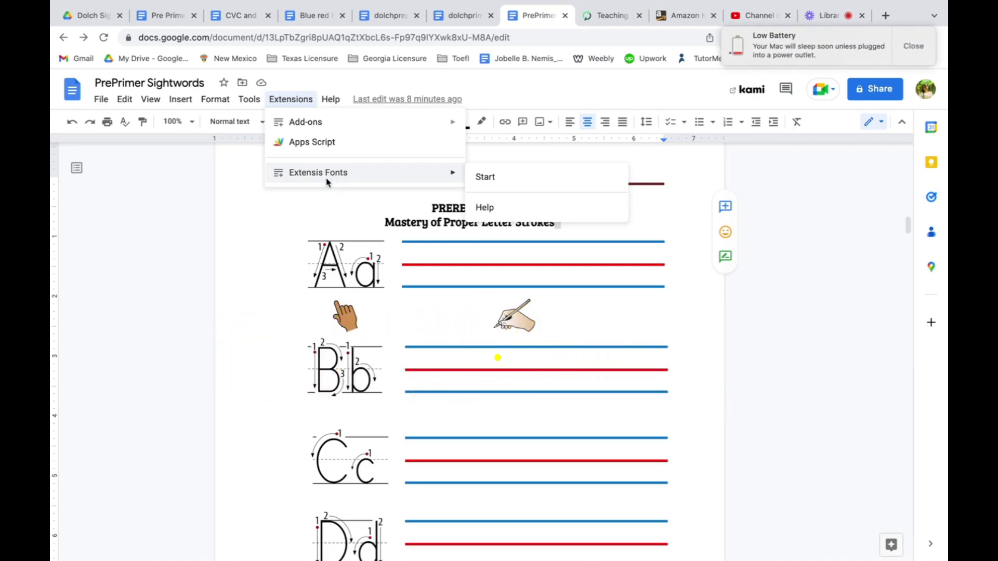
click(341, 209)
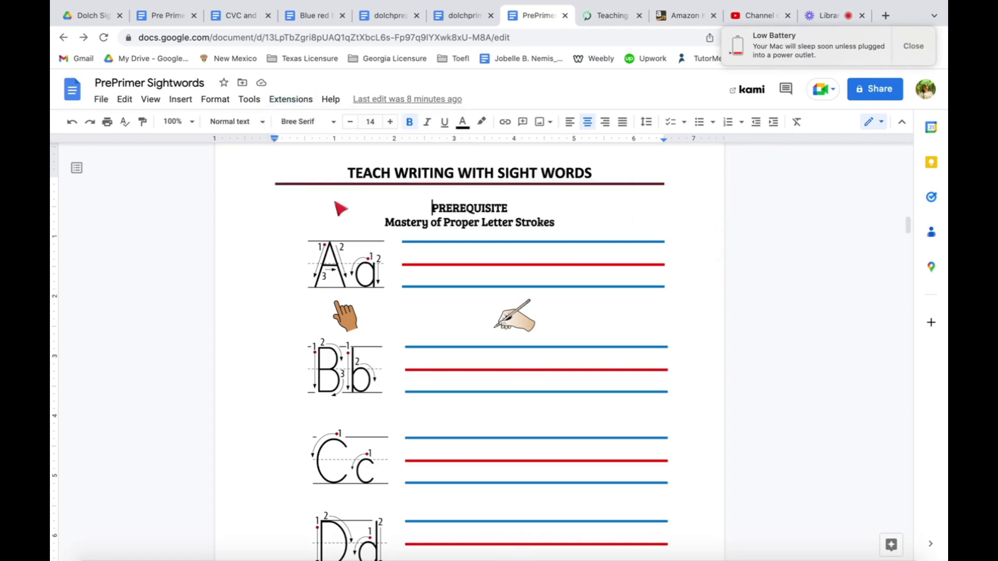
click(292, 99)
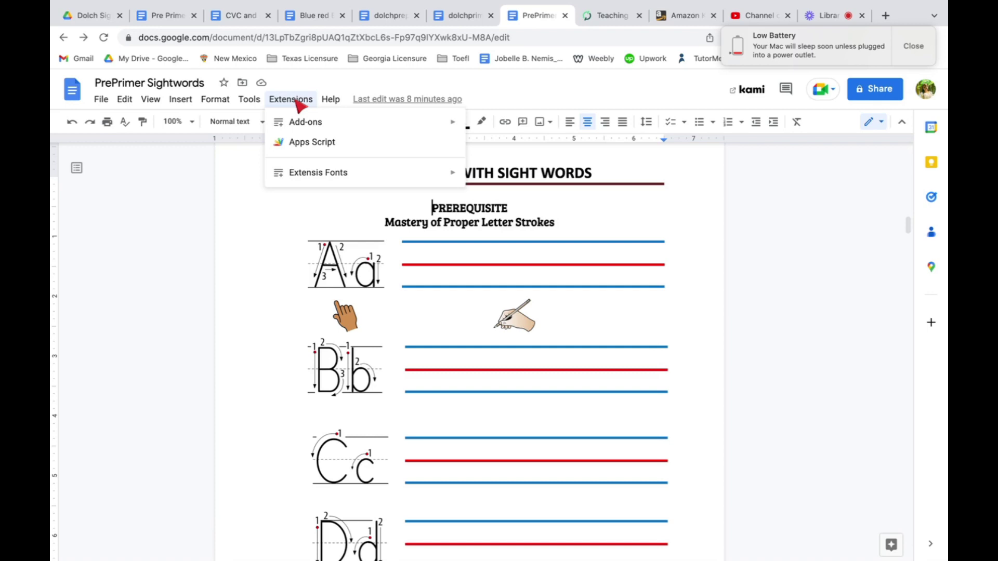
mouse_move(313, 131)
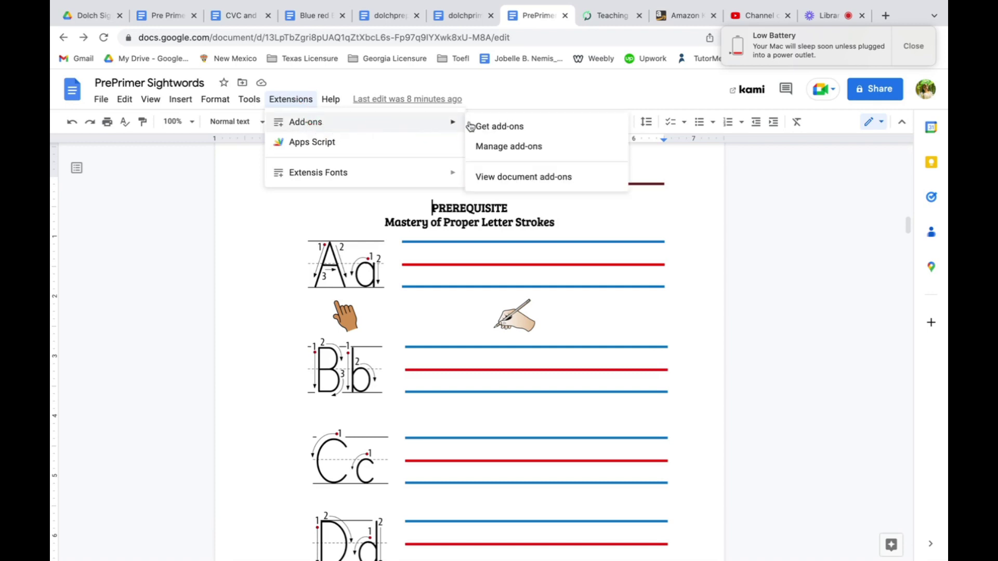
Search the Marketplace for 'Extensis', confirm Extensis Fonts is installed, and close the Marketplace
click(509, 128)
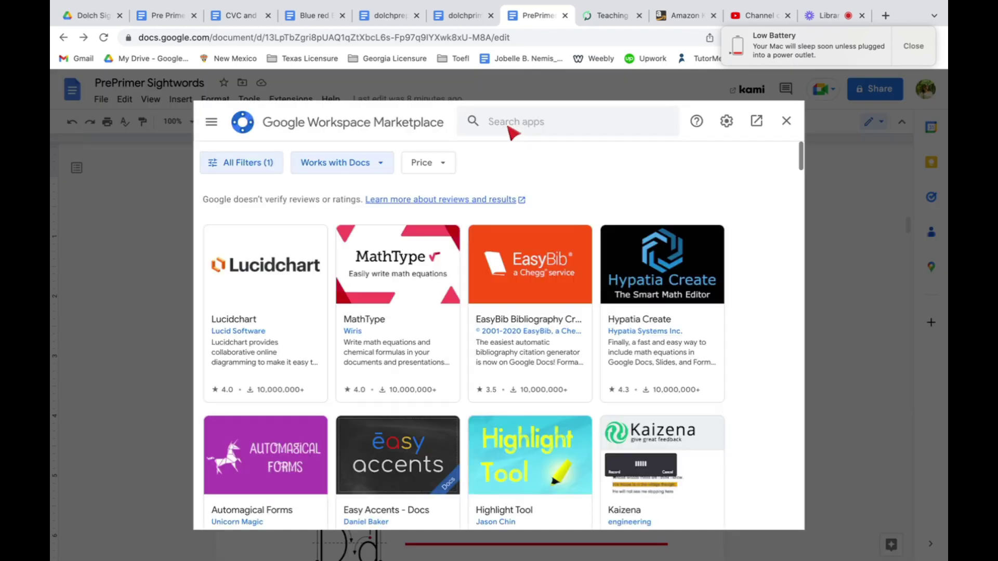
click(520, 127)
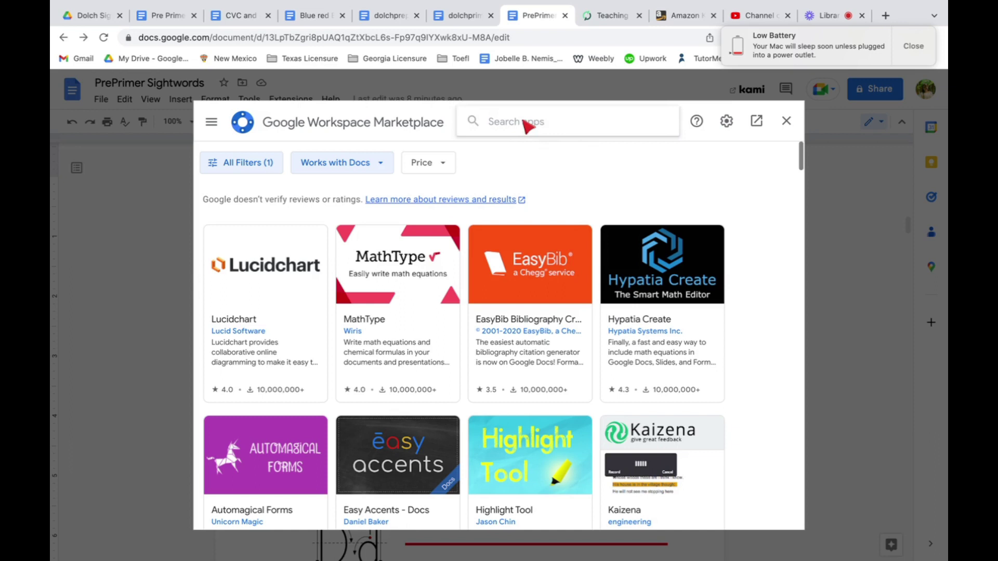
text(Extensis)
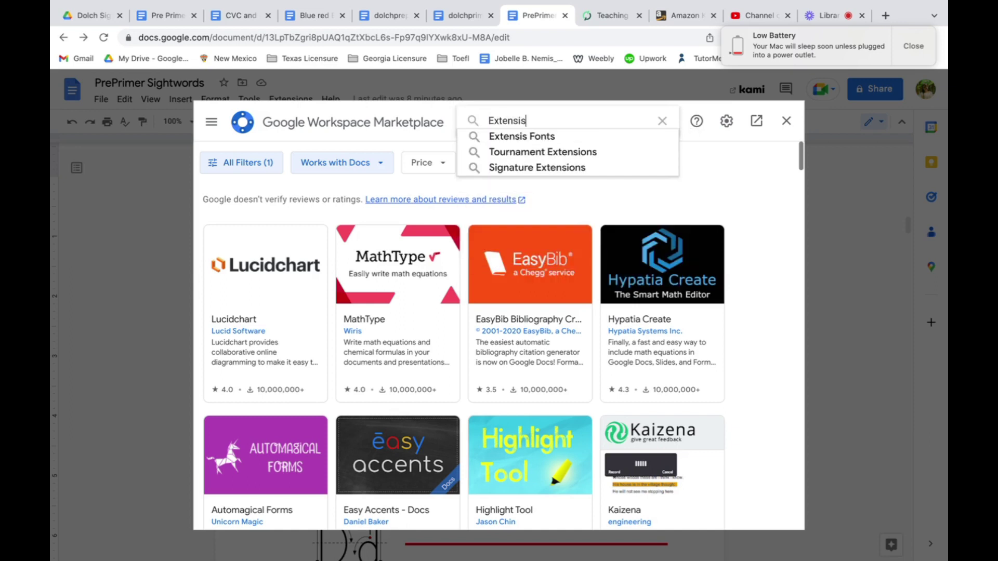
click(540, 145)
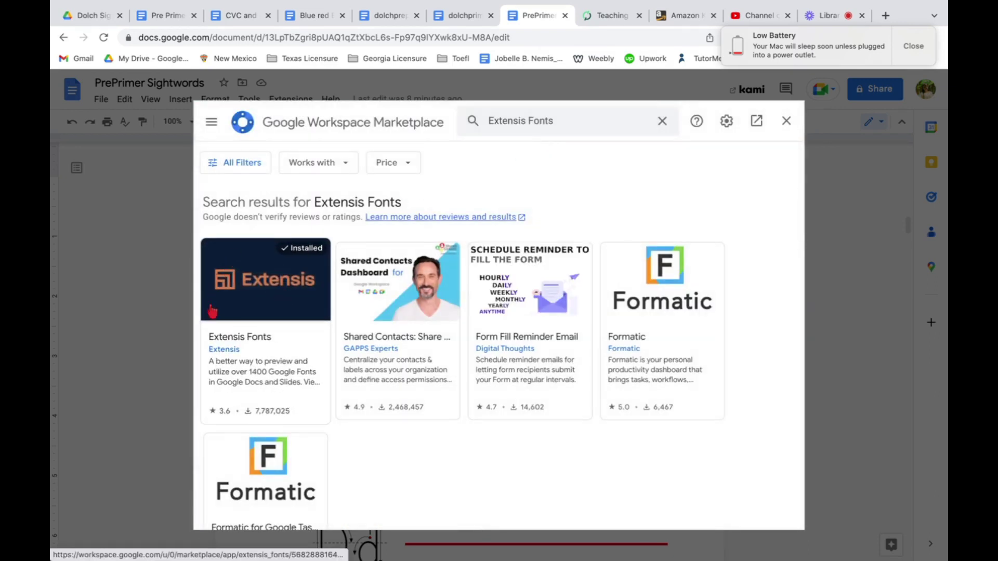
click(276, 309)
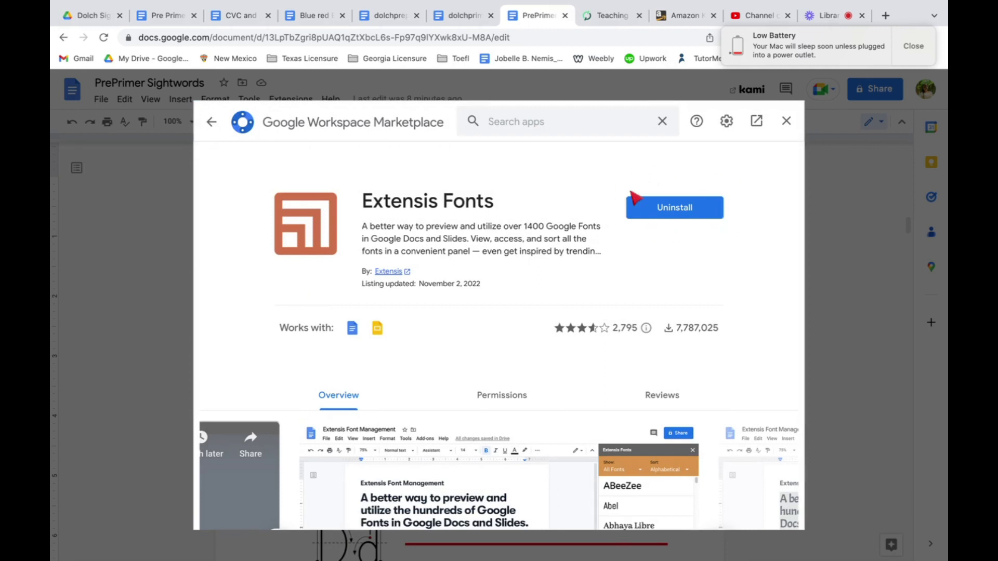
click(681, 214)
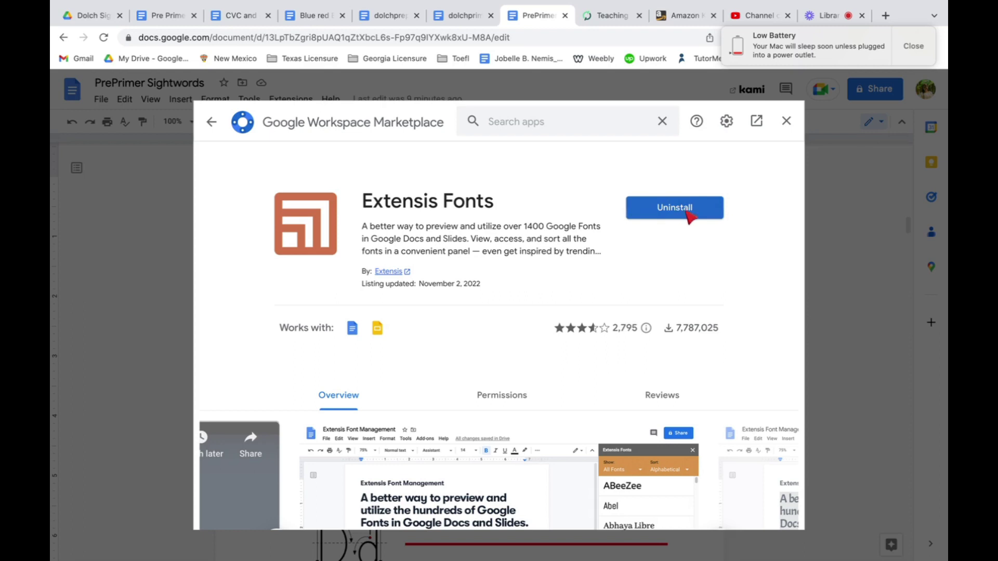
click(786, 122)
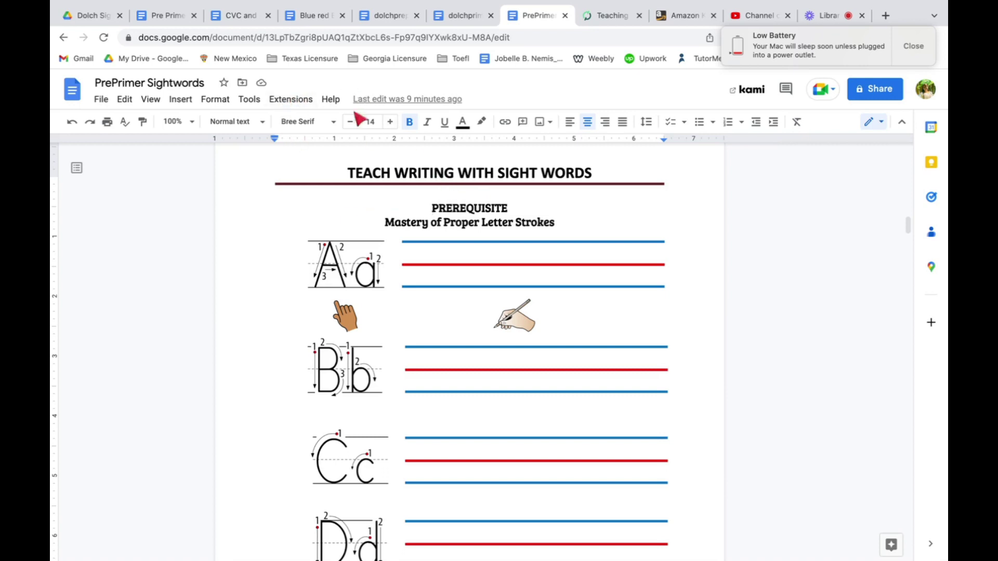
Start Extensis Fonts from the Extensions menu to open its sidebar
click(294, 101)
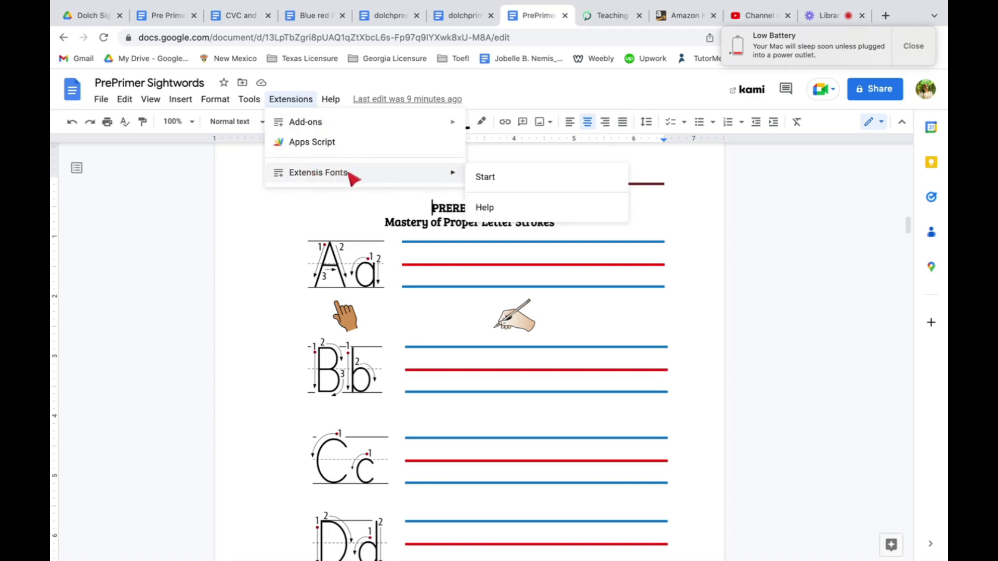
click(516, 176)
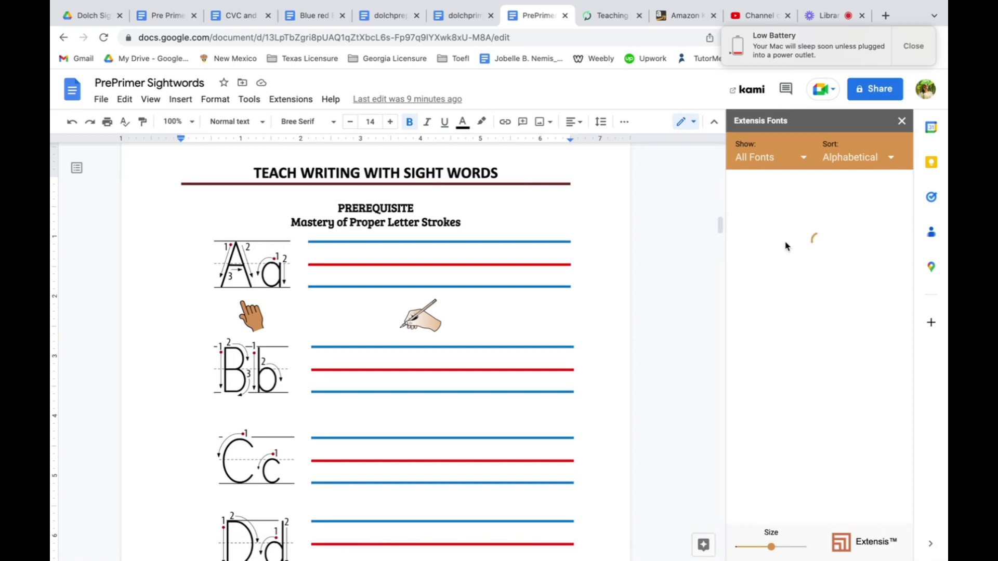
Scroll the alphabetical Extensis Fonts list down to Raleway Dots, dismissing the low-battery warning
scroll(849, 313, down, 15)
scroll(819, 319, down, 10)
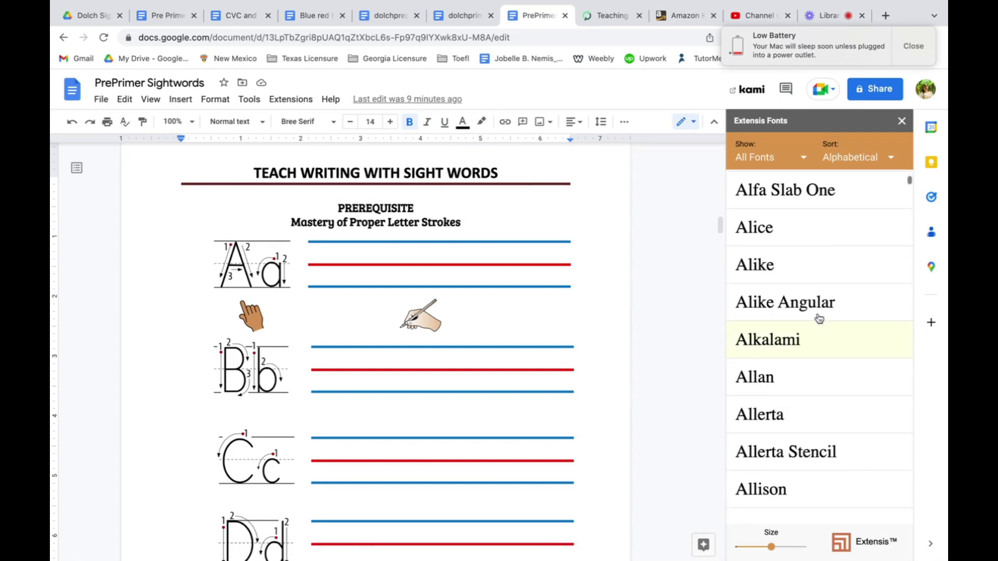
scroll(820, 319, down, 3)
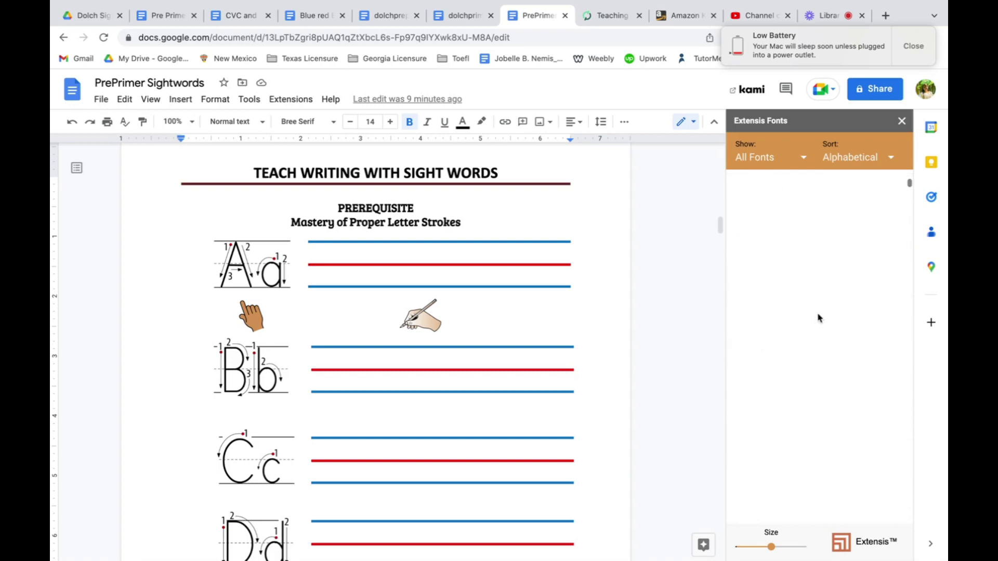
scroll(819, 319, down, 10)
click(913, 46)
scroll(857, 318, down, 2)
scroll(856, 317, down, 15)
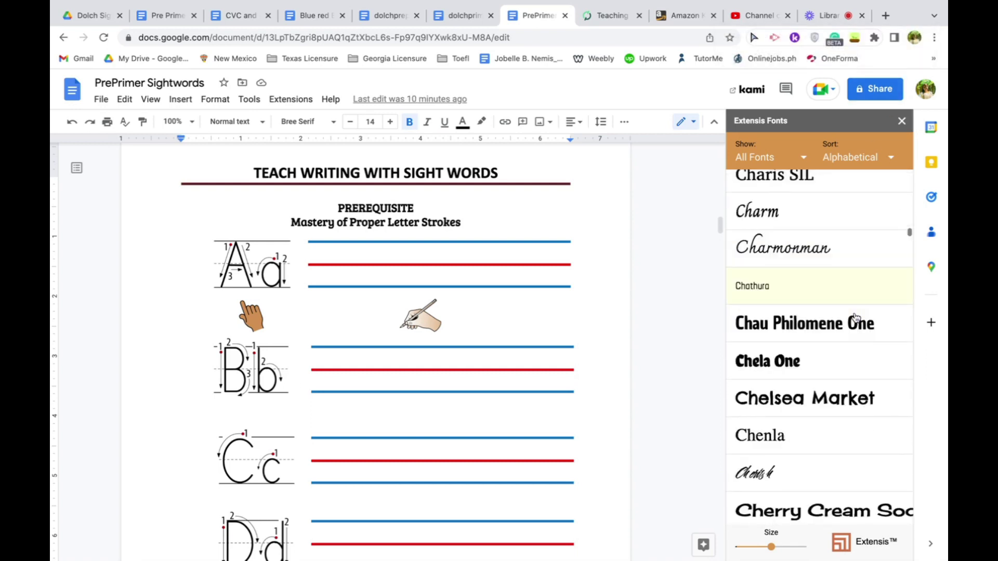
scroll(860, 320, down, 10)
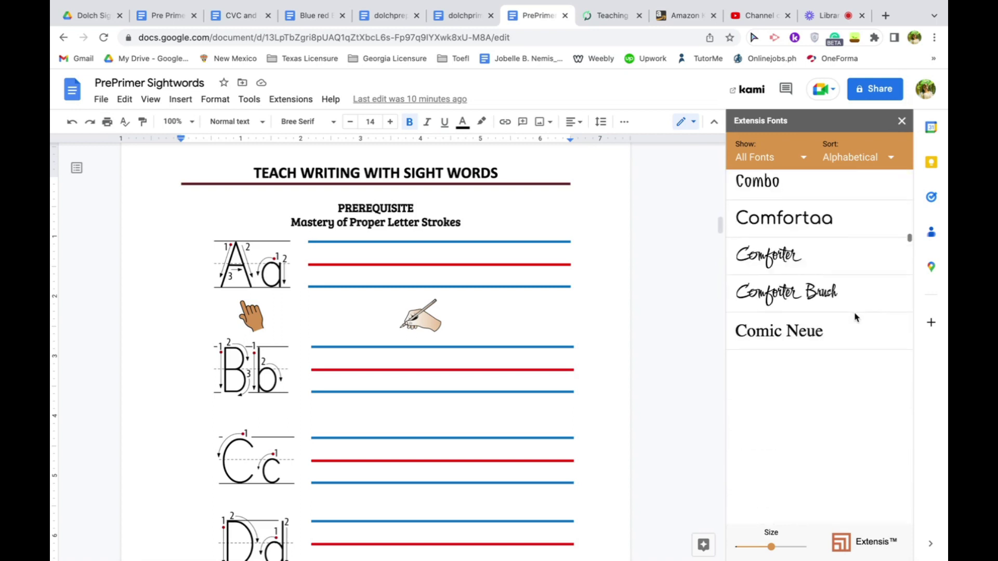
scroll(856, 318, up, 8)
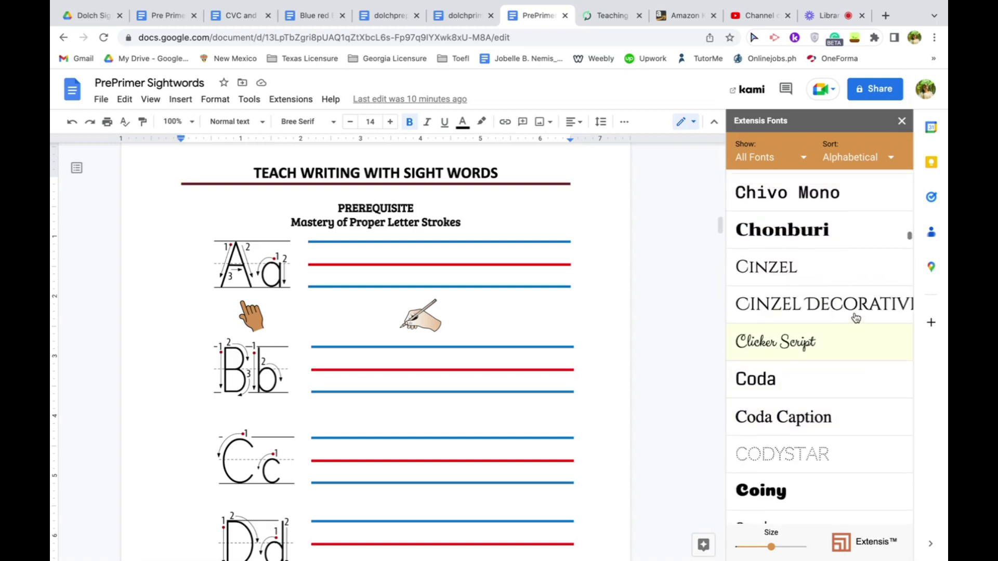
scroll(857, 318, down, 3)
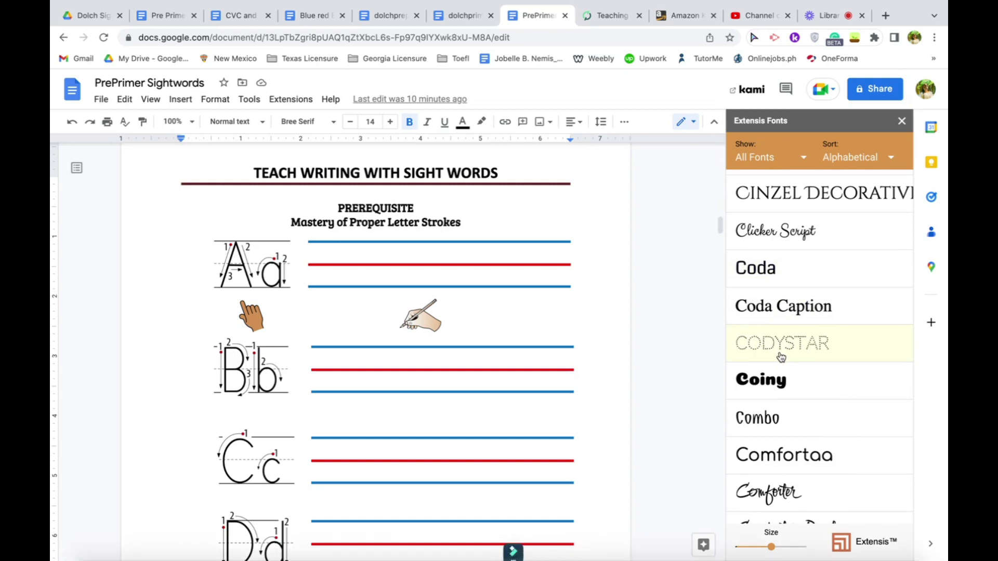
scroll(781, 358, down, 15)
scroll(781, 358, down, 3)
scroll(796, 479, down, 5)
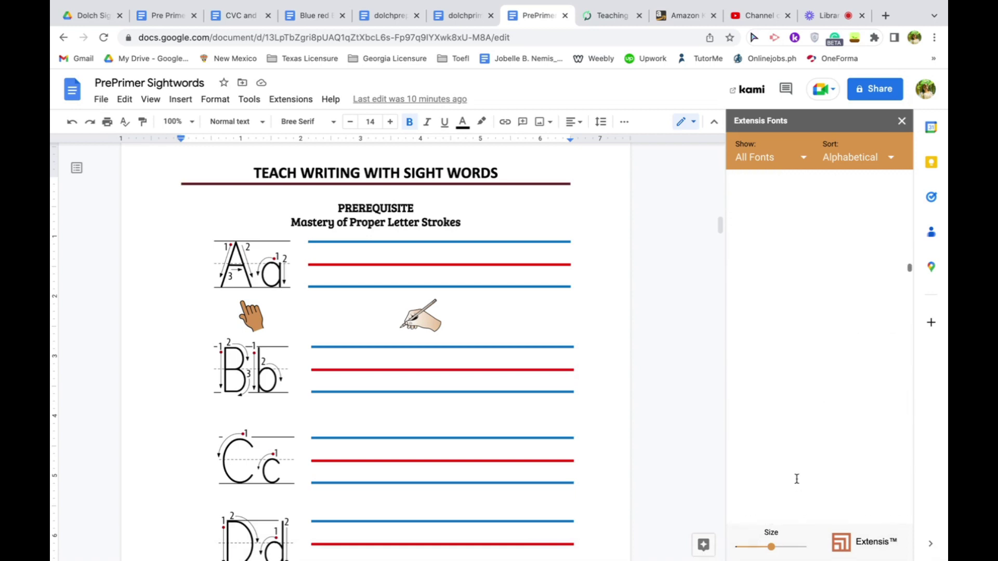
scroll(796, 470, down, 10)
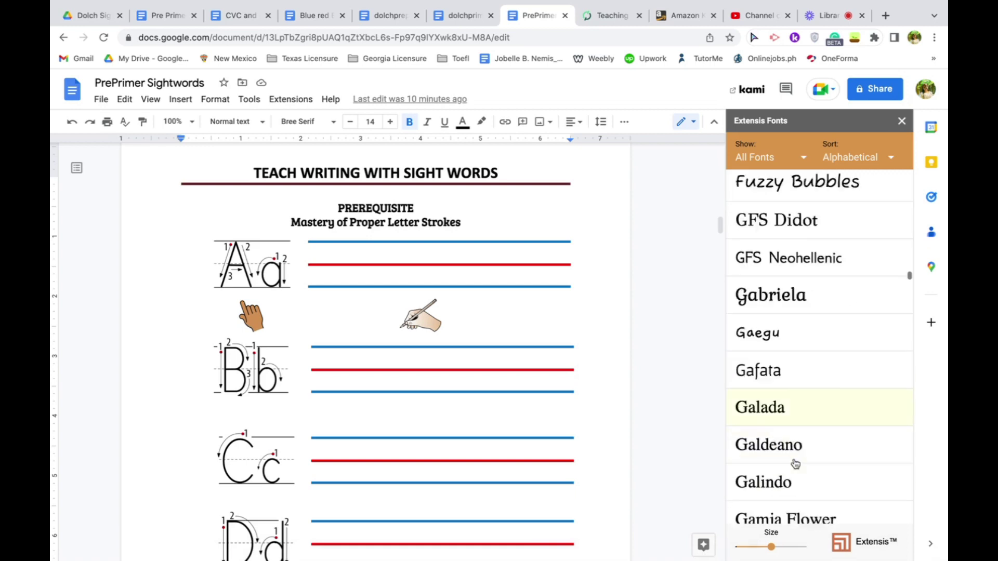
scroll(794, 463, down, 10)
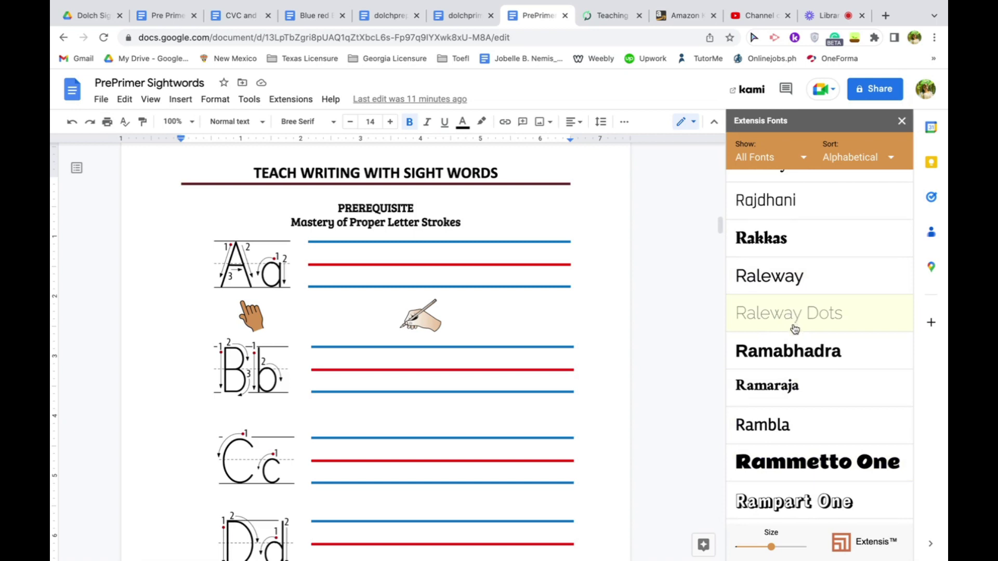
Apply Raleway Dots to the letter A and type a second dotted A after it
click(794, 326)
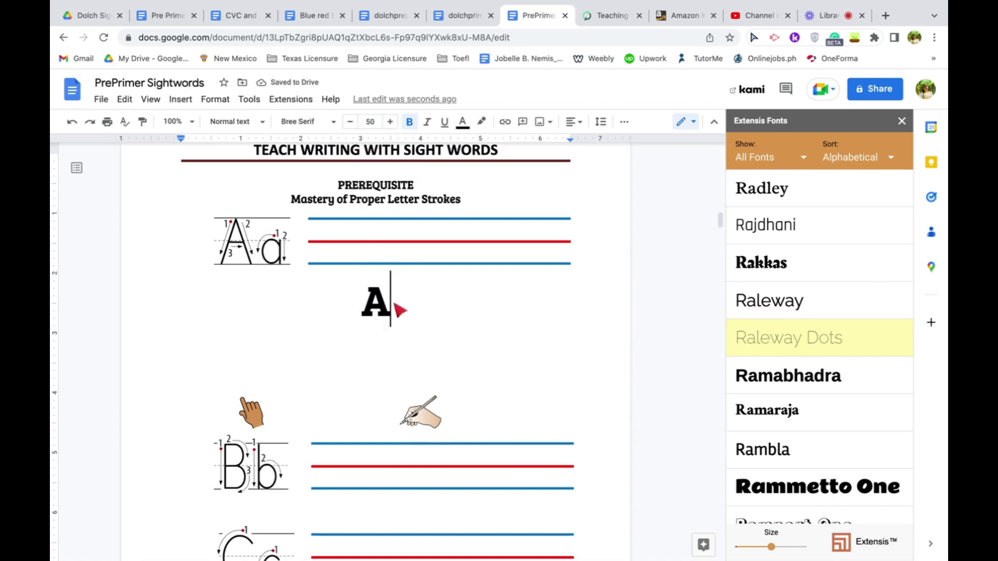
double_click(372, 309)
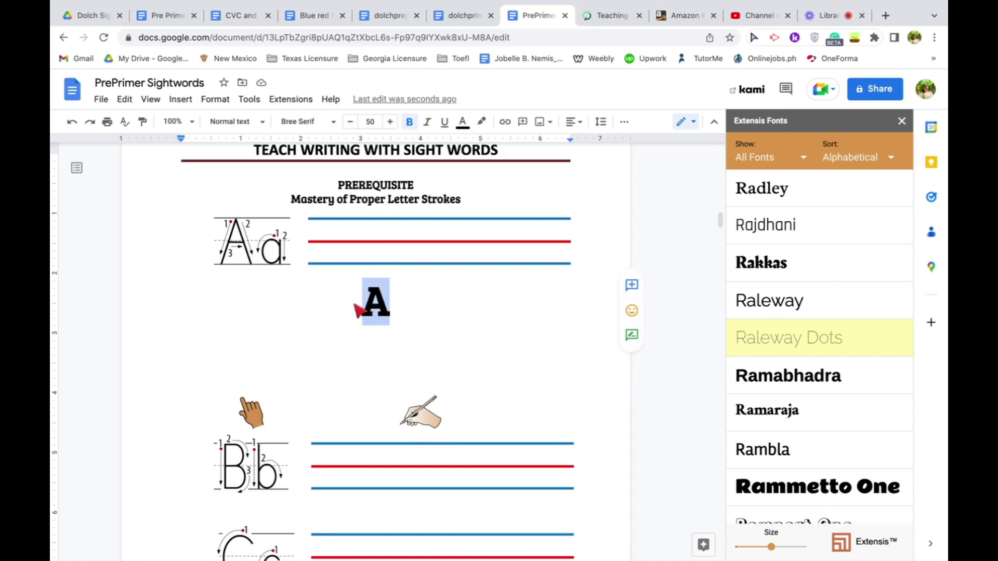
click(806, 337)
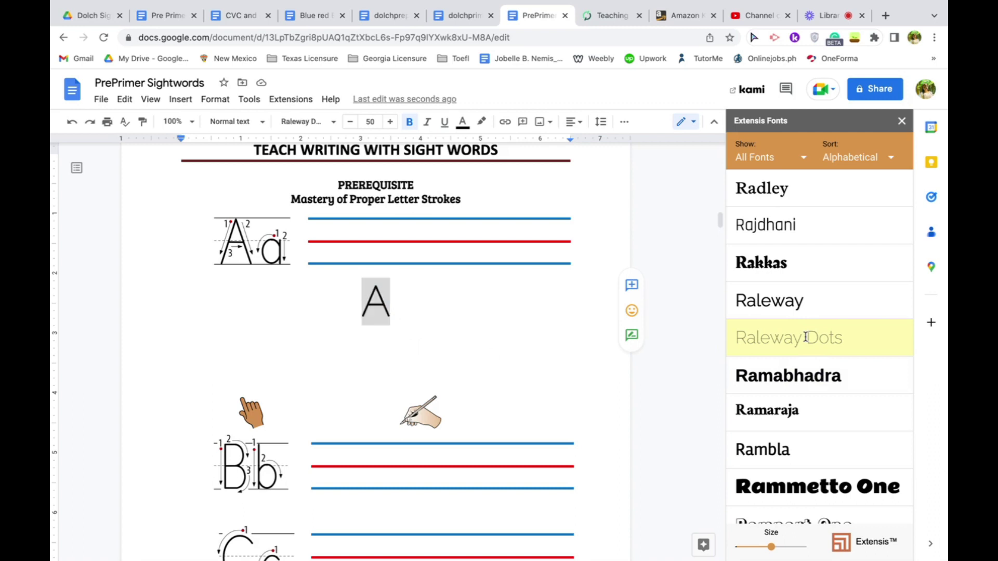
click(409, 346)
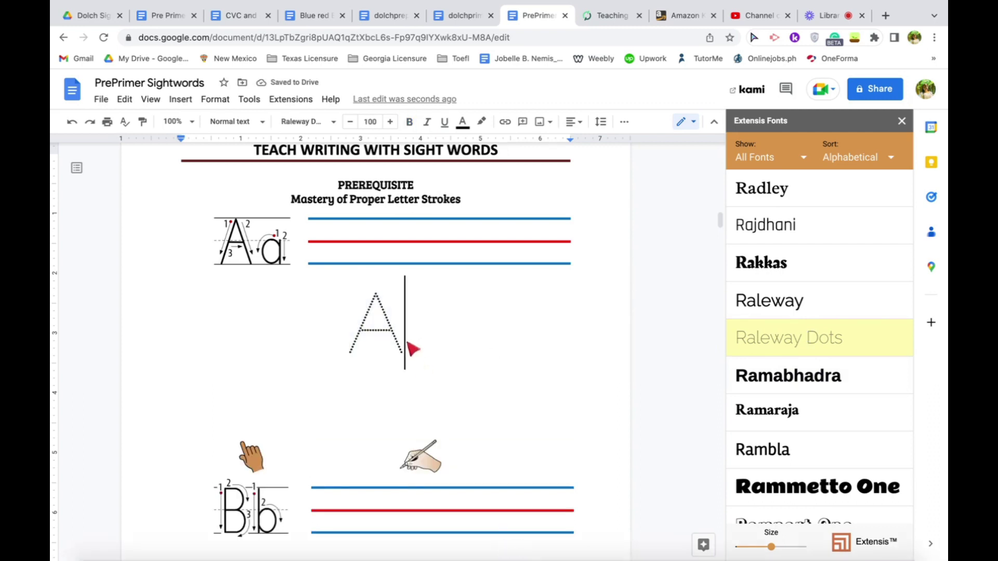
text(A)
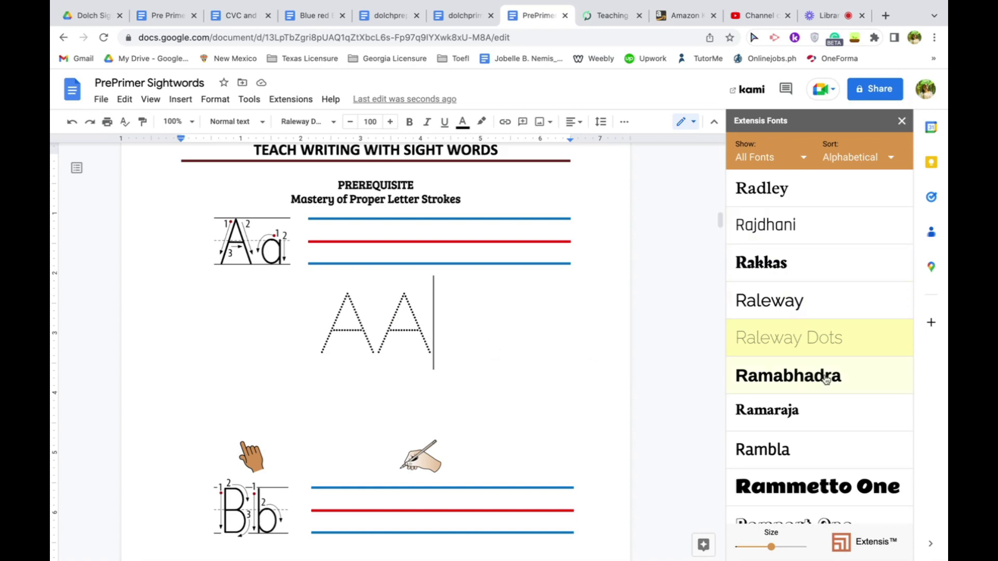
Set the second A to Londrina Outline from the recent fonts in the font dropdown
click(334, 127)
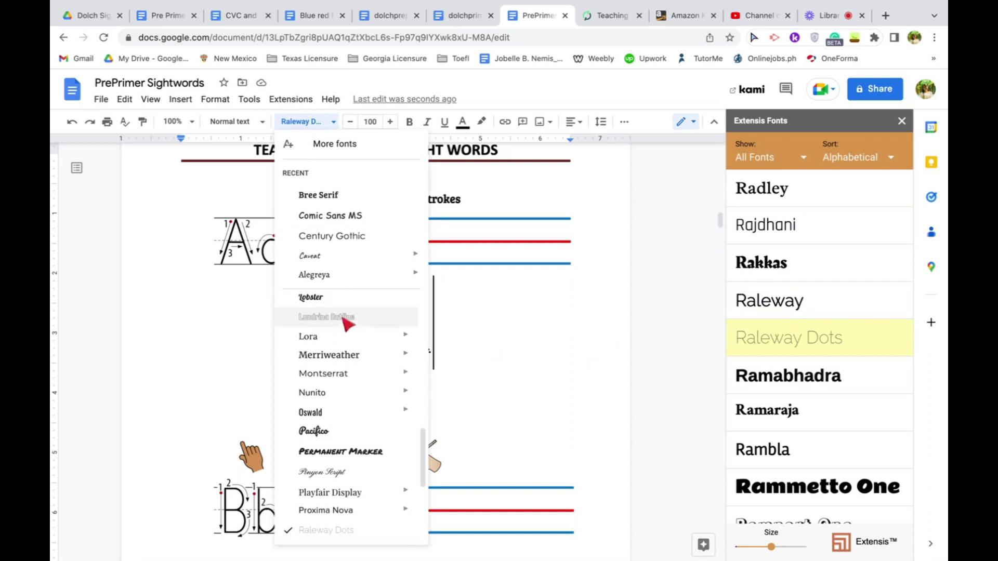
scroll(361, 327, up, 1)
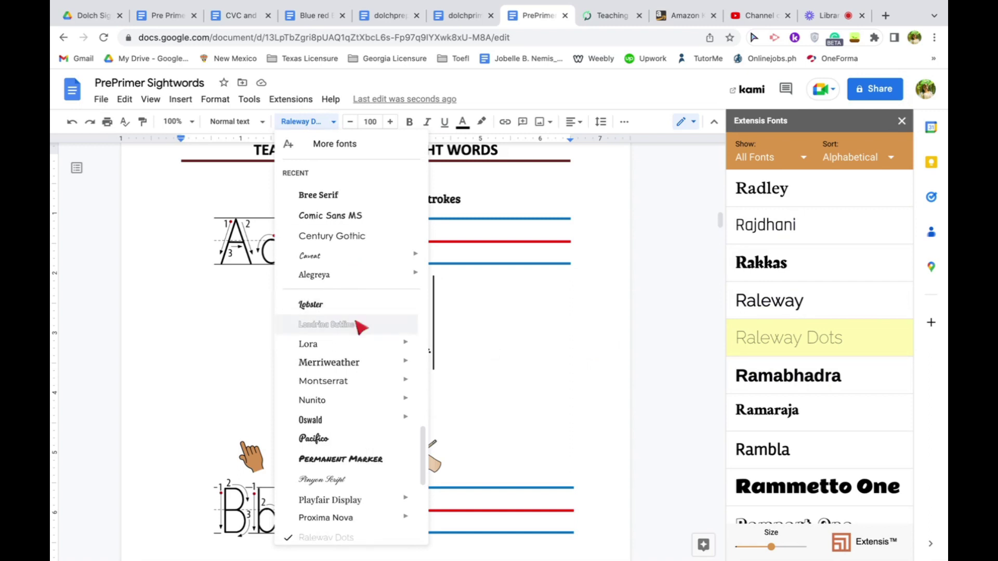
scroll(359, 325, down, 4)
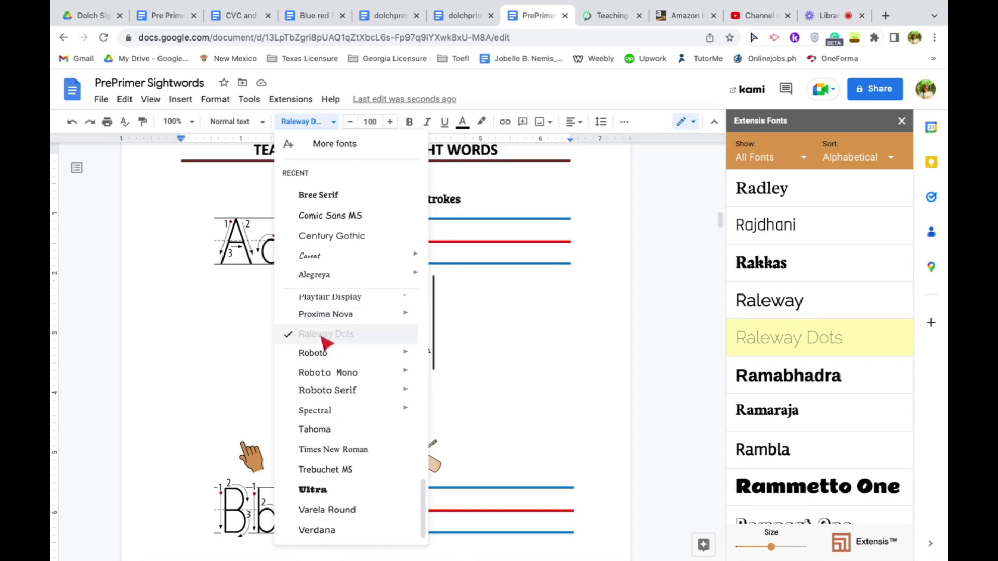
scroll(333, 338, up, 4)
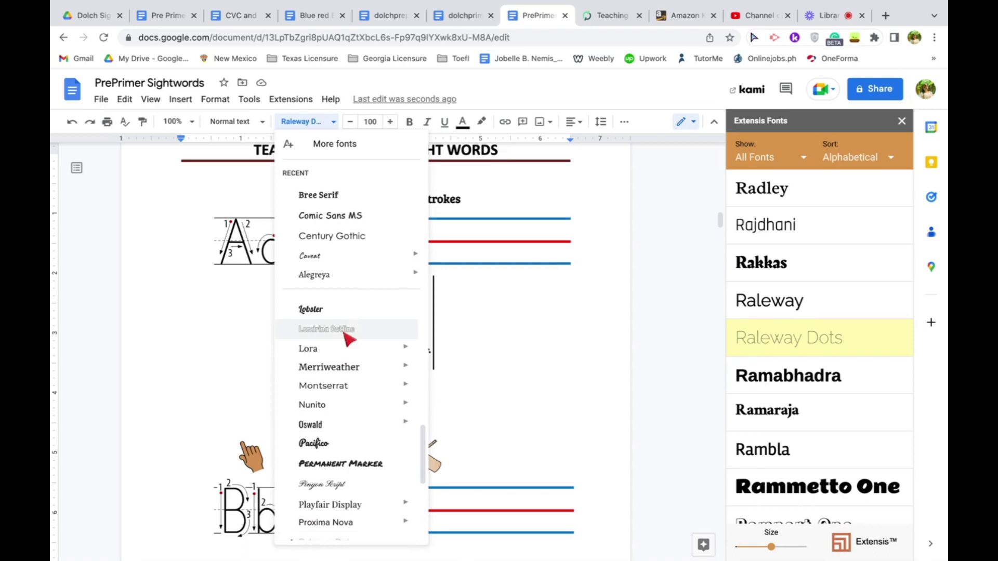
scroll(347, 339, up, 1)
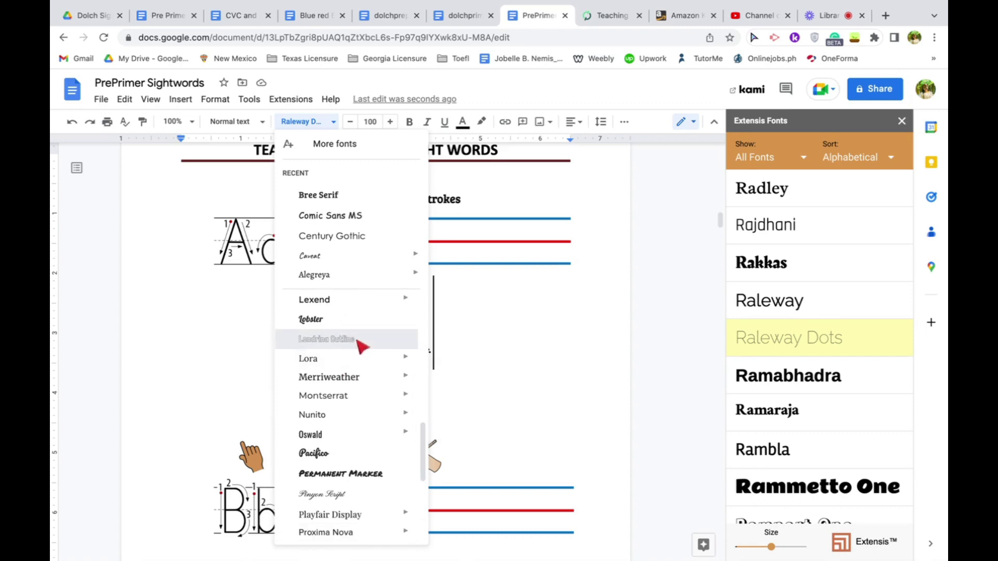
click(353, 340)
click(438, 345)
double_click(400, 345)
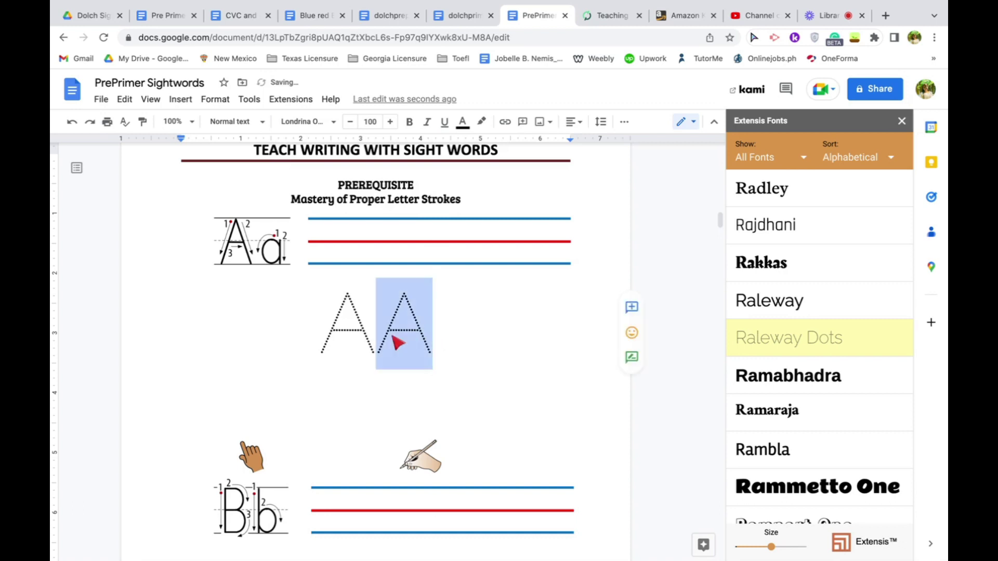
click(333, 125)
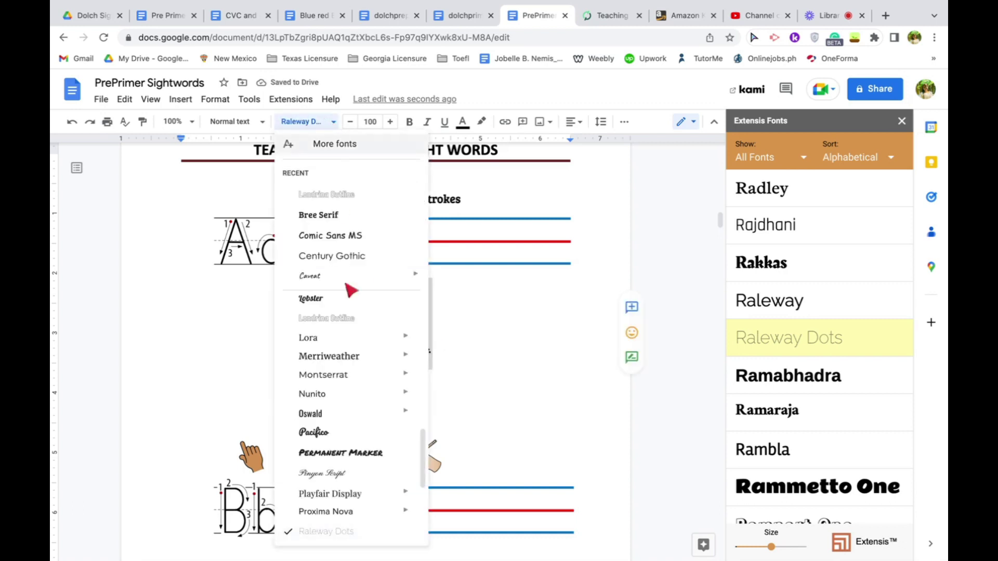
click(354, 196)
click(438, 348)
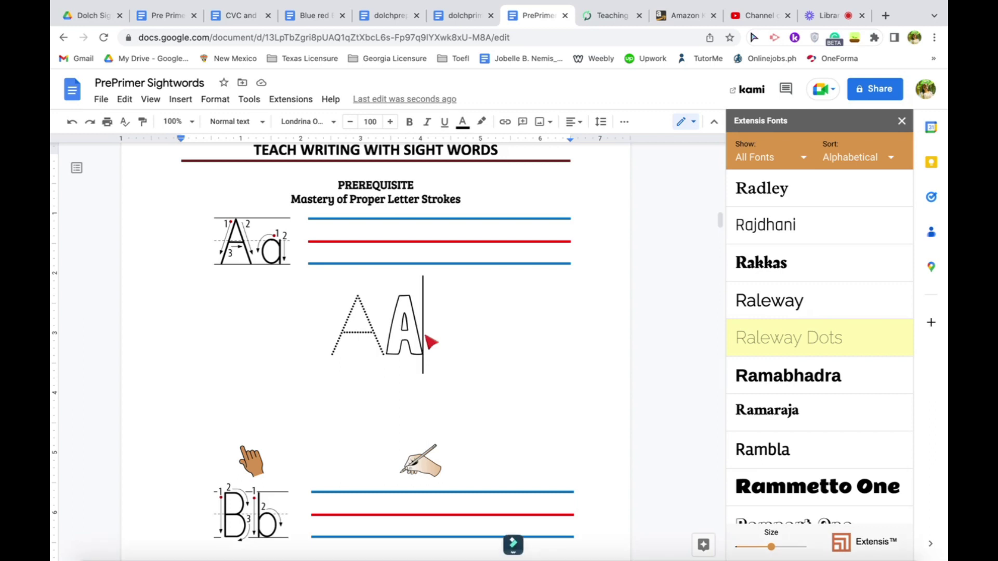
Browse the document font list and close it without choosing a font
scroll(808, 342, up, 8)
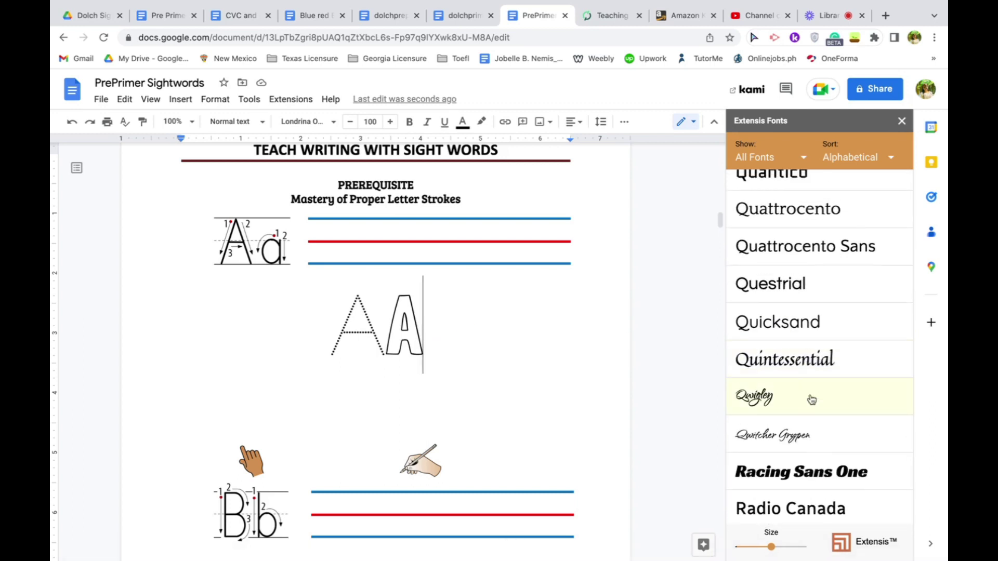
scroll(813, 406, up, 1)
scroll(812, 406, down, 2)
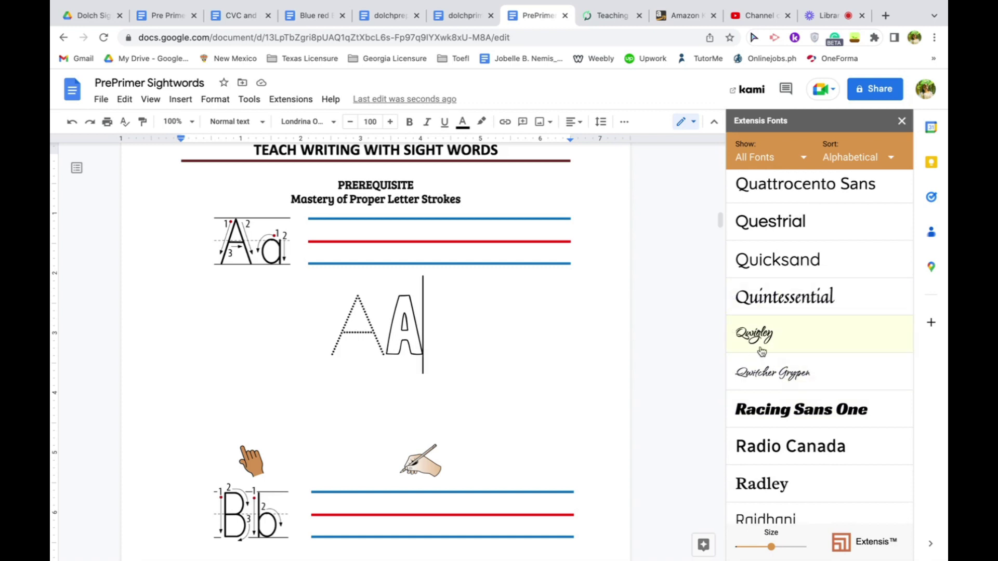
click(333, 123)
scroll(353, 363, down, 5)
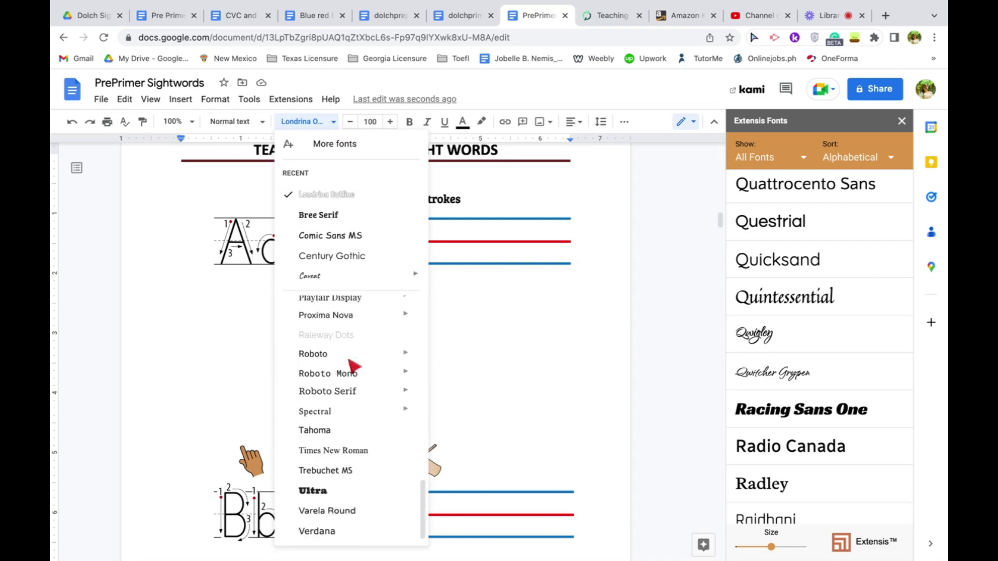
scroll(353, 366, up, 1)
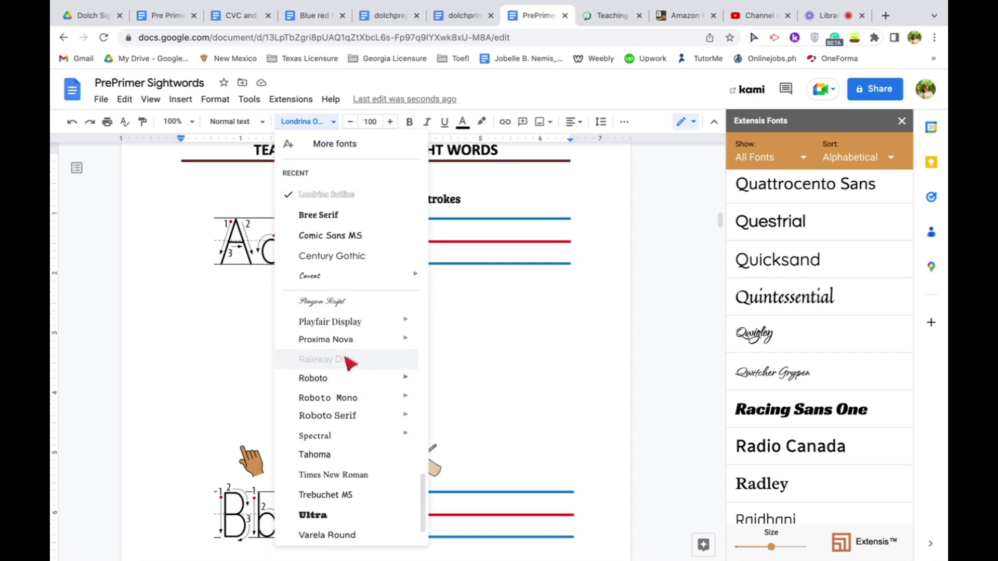
mouse_move(359, 416)
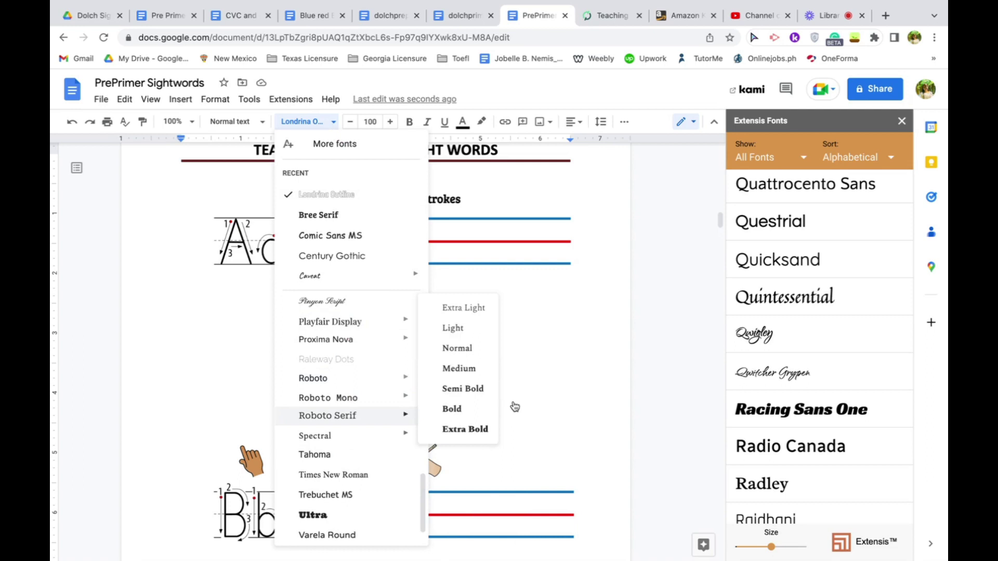
click(775, 339)
Set the second A to Qwigley from the Extensis Fonts sidebar and check it in the font list
double_click(404, 335)
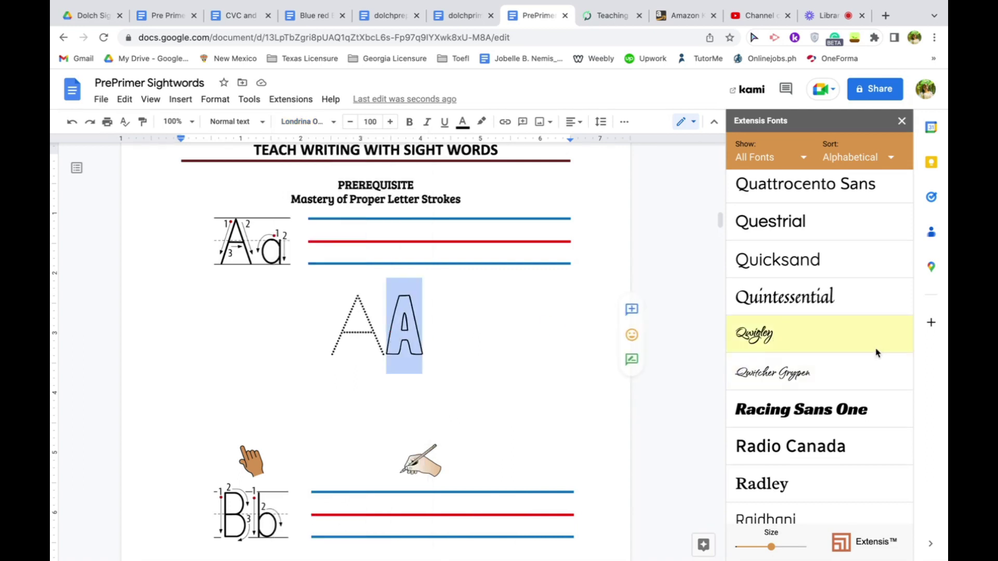
click(784, 336)
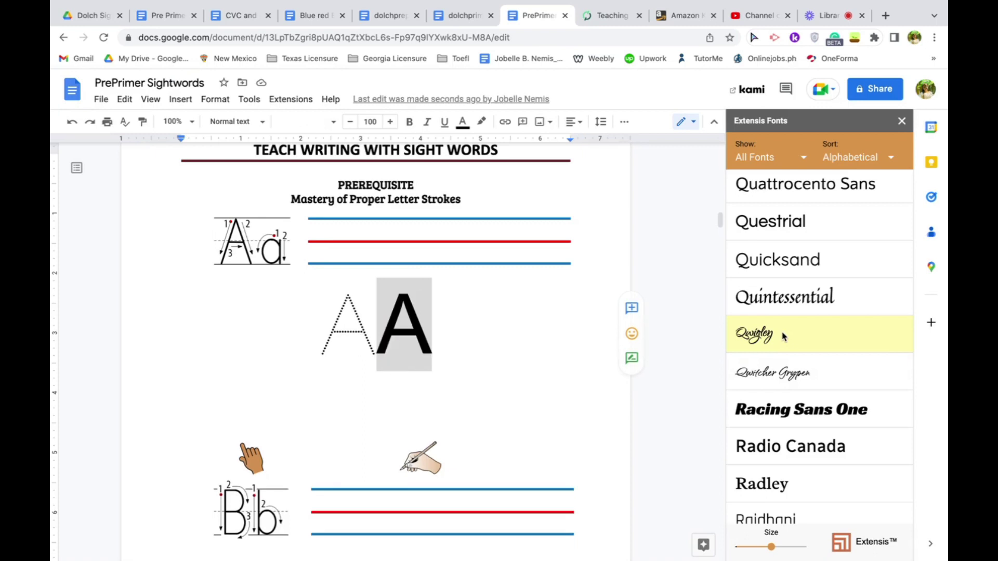
click(463, 326)
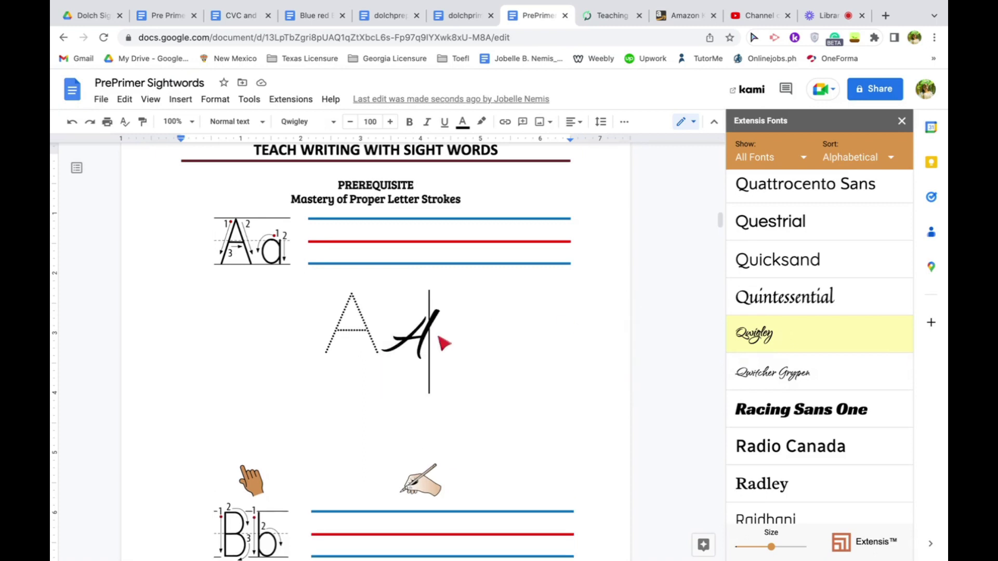
click(334, 123)
scroll(345, 364, down, 4)
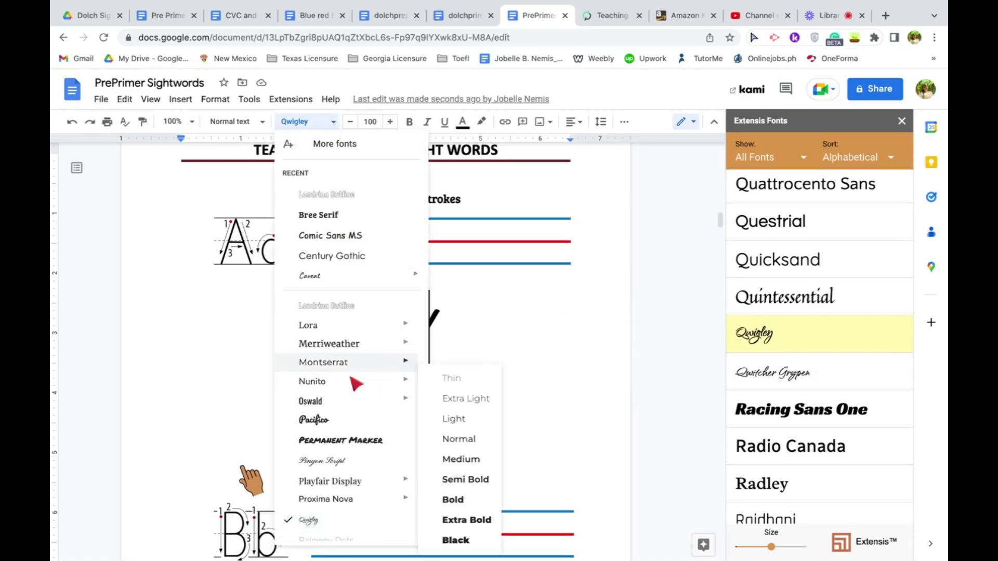
mouse_move(356, 383)
scroll(356, 383, down, 2)
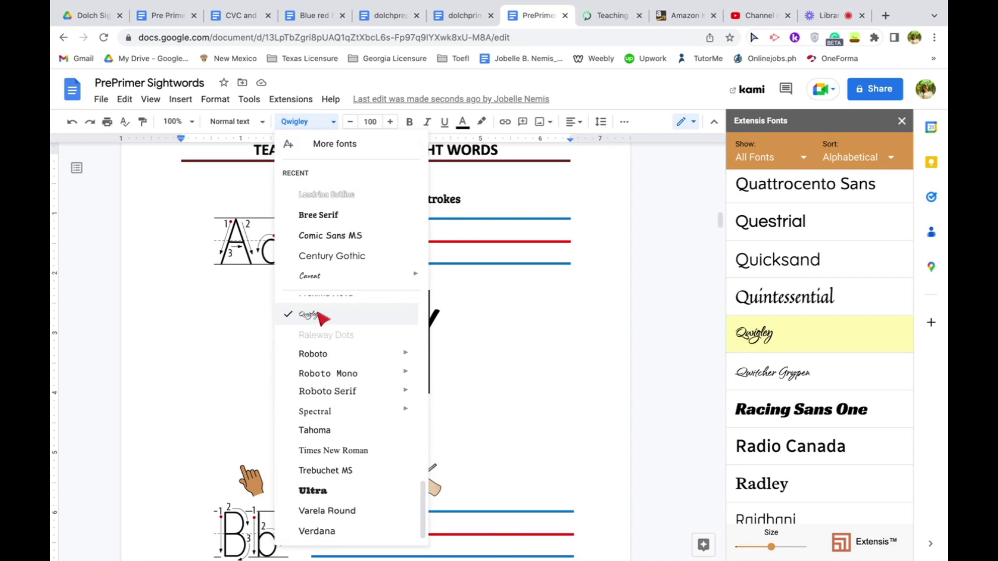
Close the font list, browse the Extensis Fonts sidebar, then close the sidebar
click(472, 331)
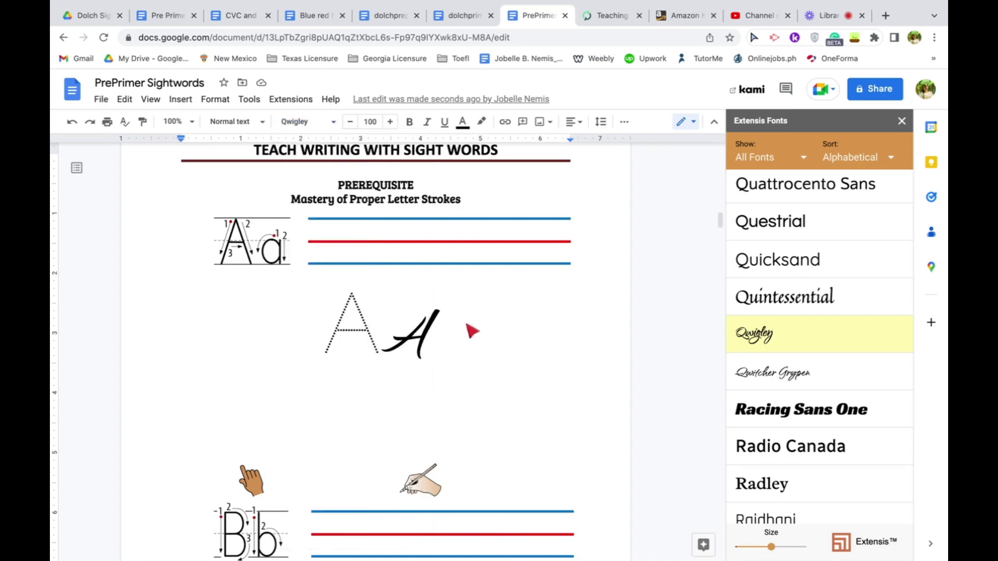
scroll(501, 331, up, 7)
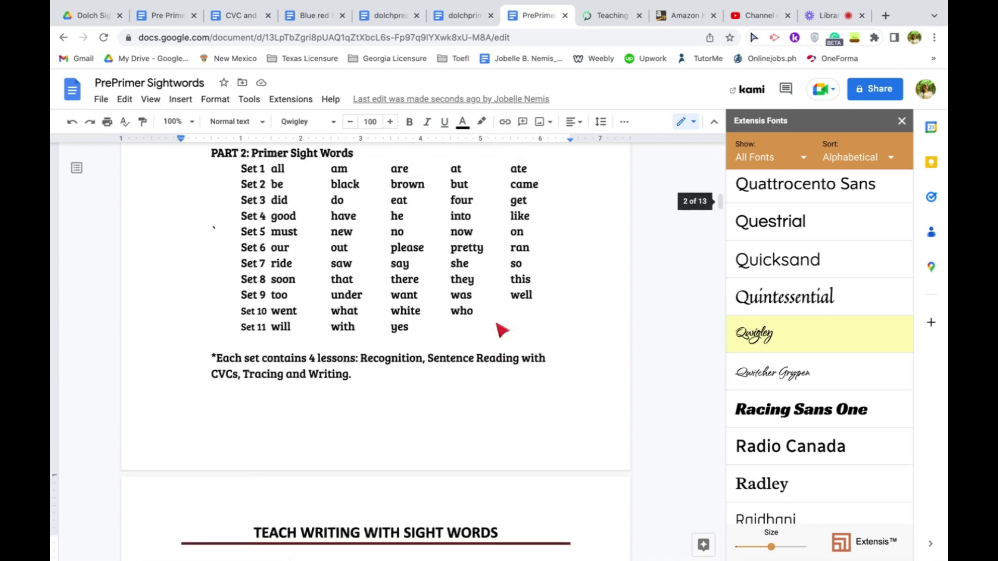
scroll(502, 330, down, 8)
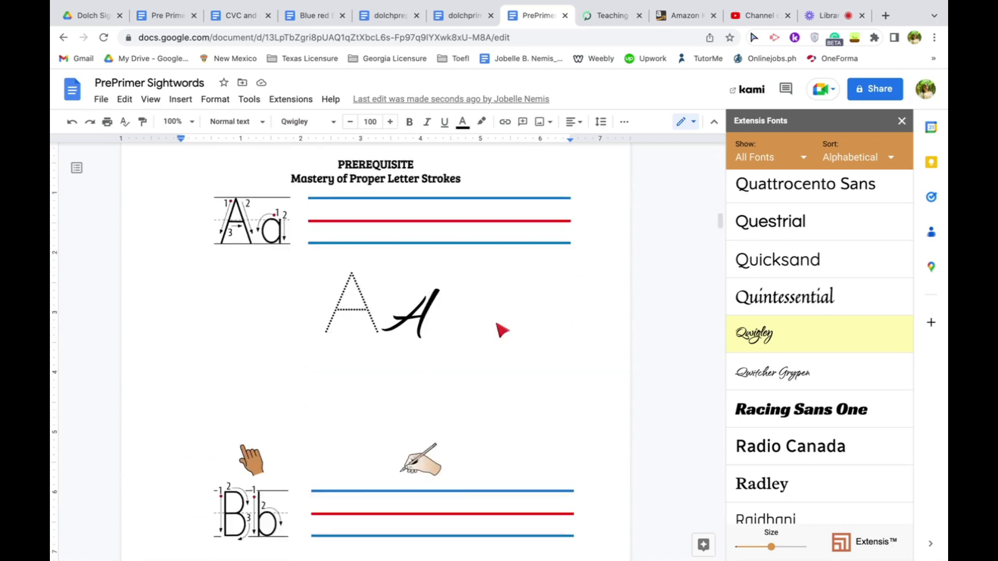
scroll(819, 282, up, 10)
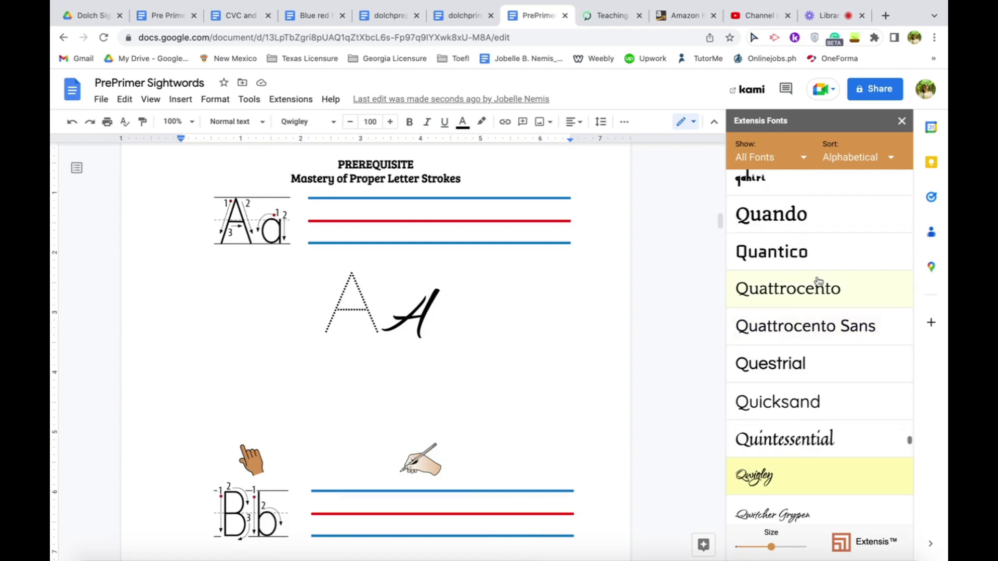
scroll(819, 282, up, 10)
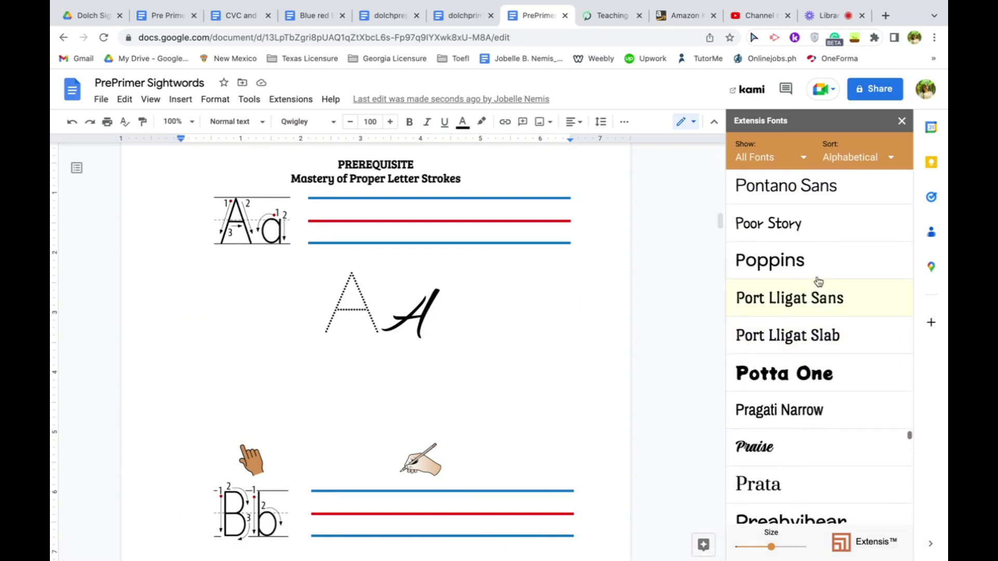
scroll(819, 282, up, 10)
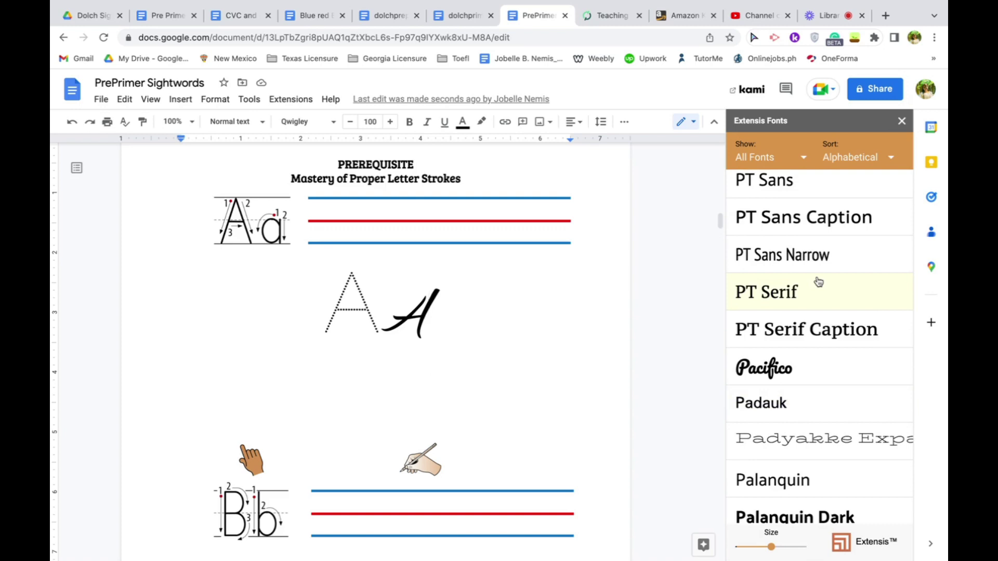
scroll(819, 282, down, 3)
scroll(819, 282, down, 1)
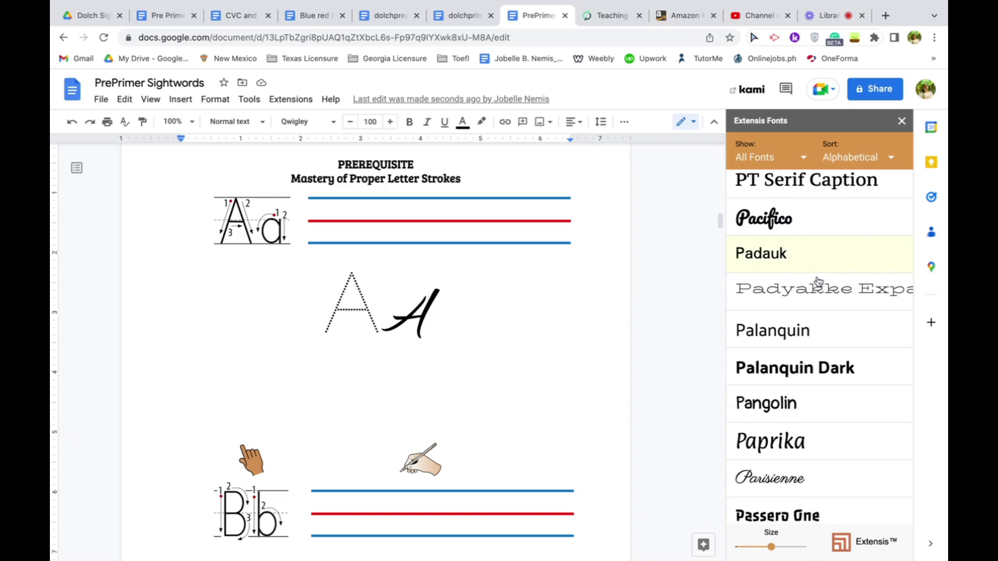
scroll(819, 282, down, 2)
scroll(819, 282, down, 1)
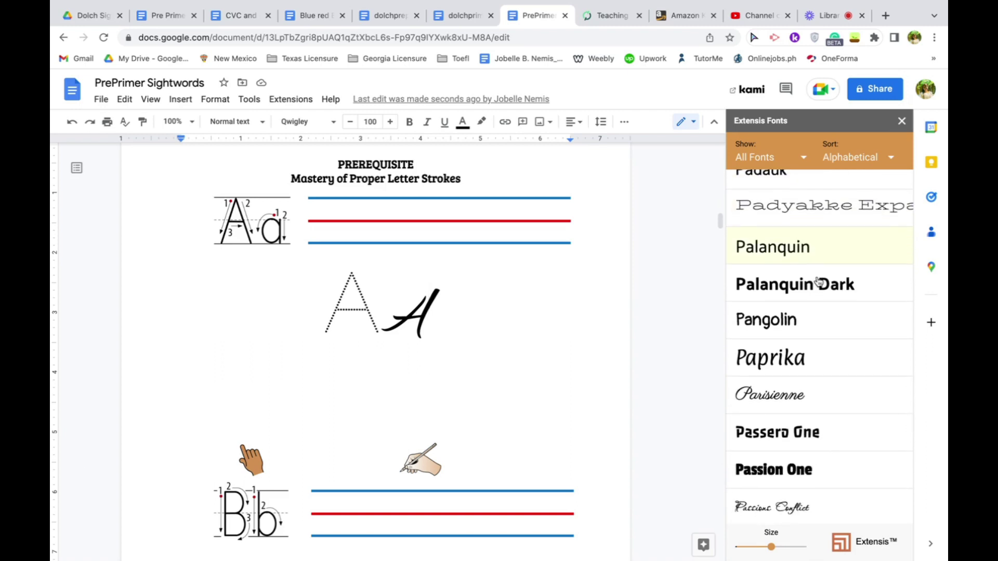
click(902, 121)
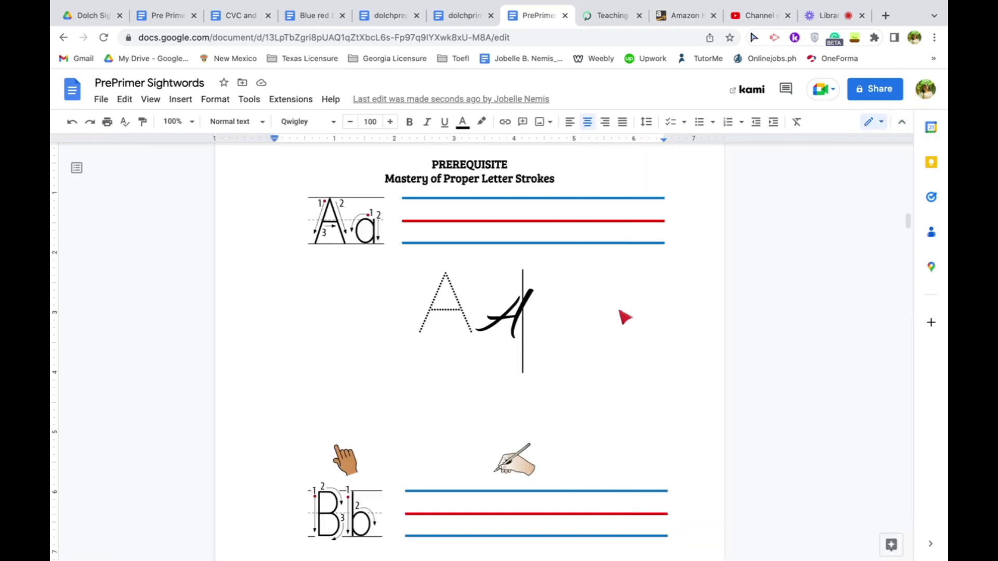